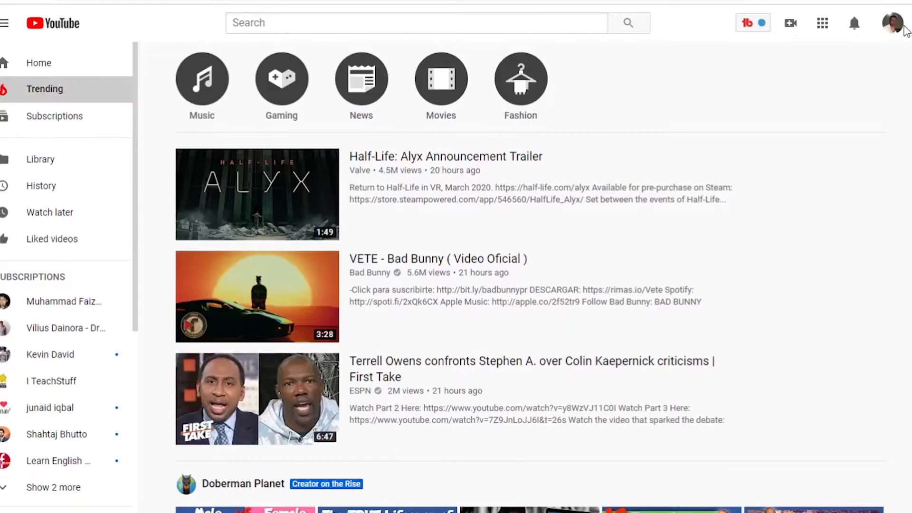
- Switch to YouTube Studio from the account menu
click(892, 24)
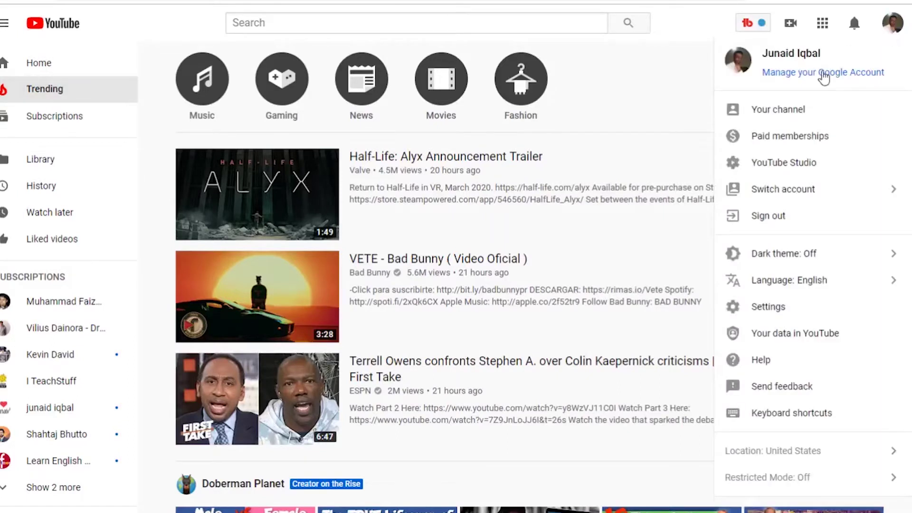
click(781, 163)
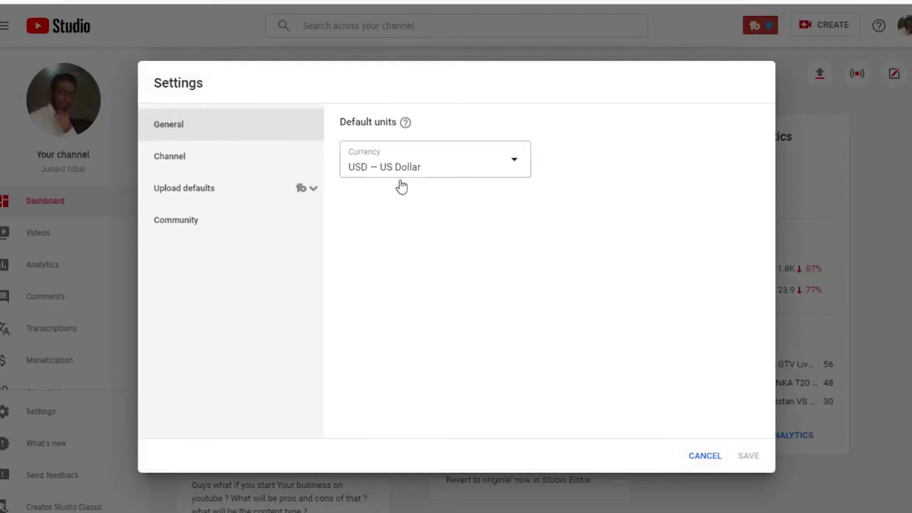
- Review the channel's Advanced settings, where the audience is set to not made for kids
click(211, 162)
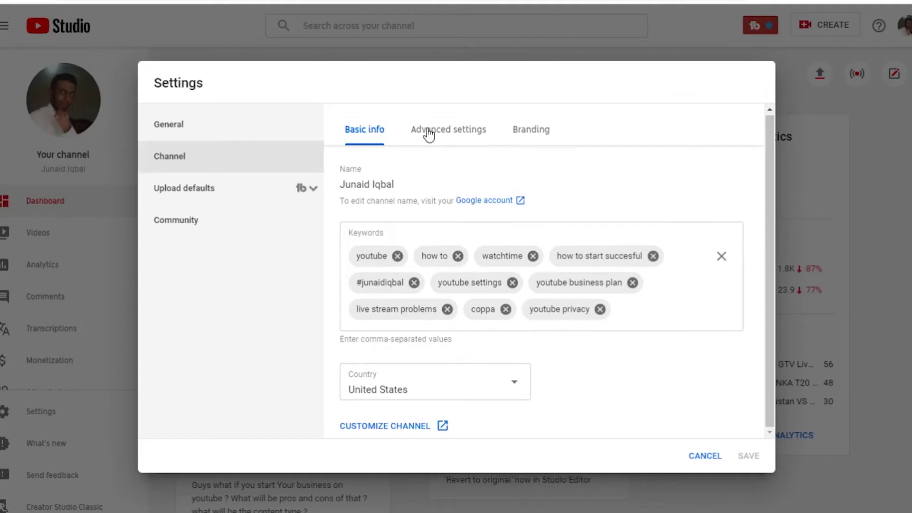
click(445, 137)
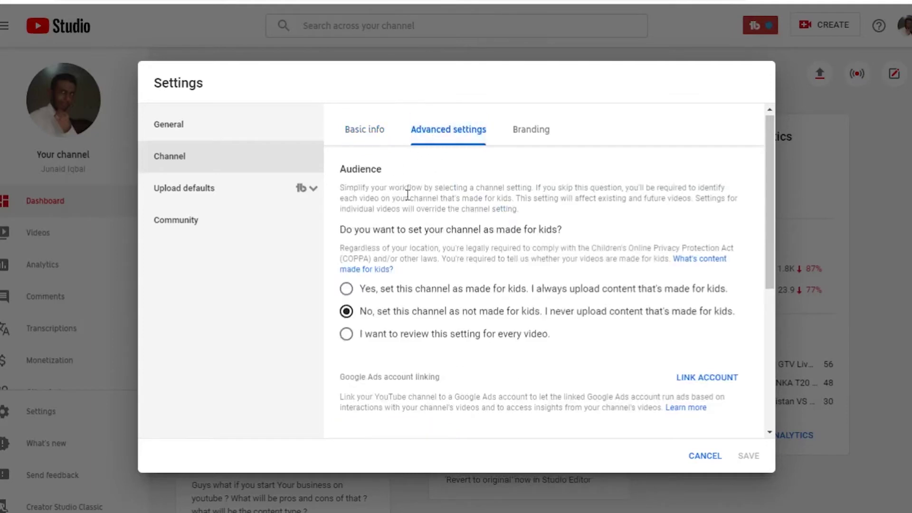
double_click(366, 259)
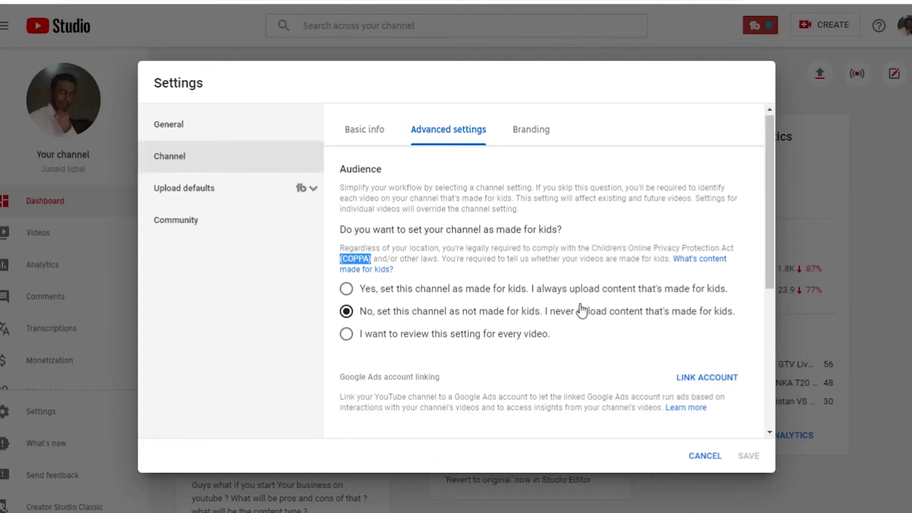
- Remove the Click to Subscribe watermark under Branding and start choosing a replacement image
click(529, 136)
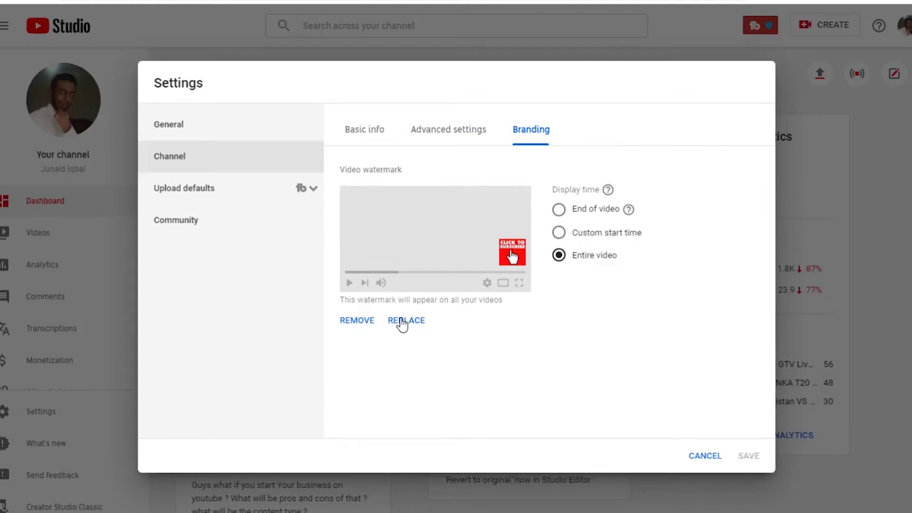
click(370, 321)
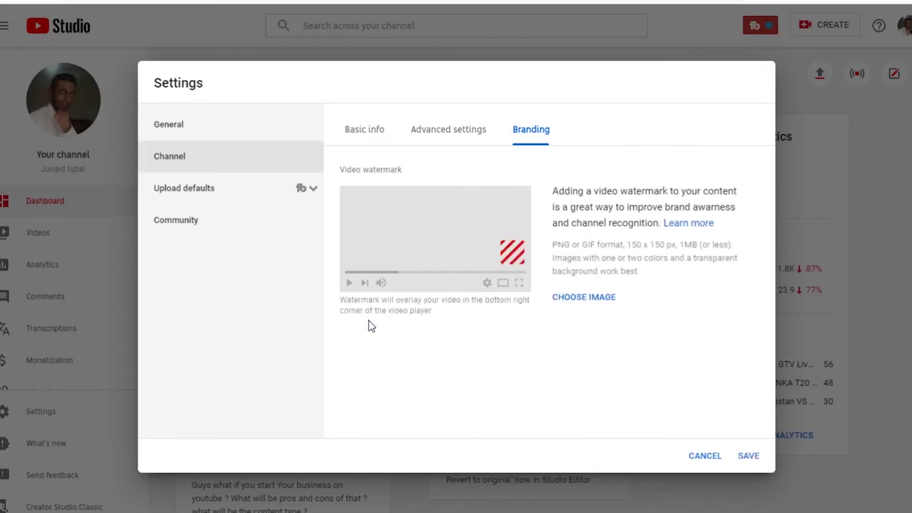
click(568, 299)
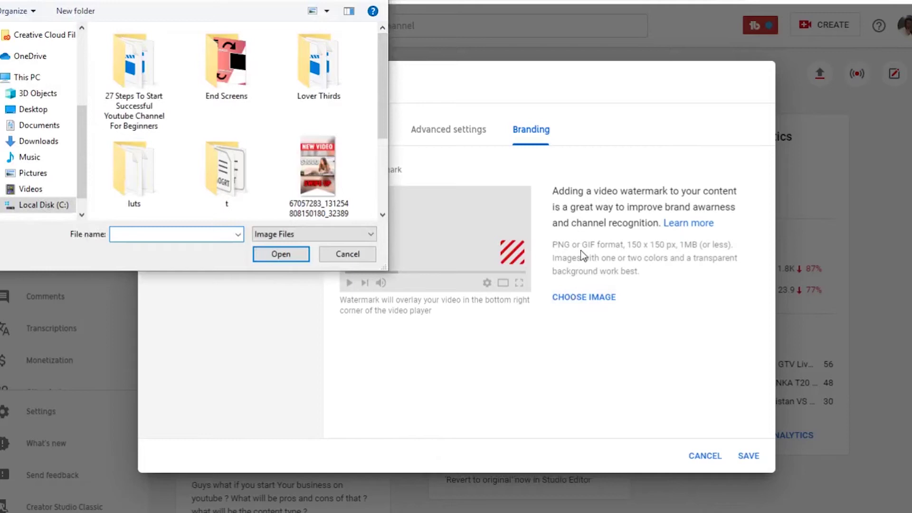
- Open the red Click to Subscribe PNG as the new watermark image
scroll(362, 203, down, 2)
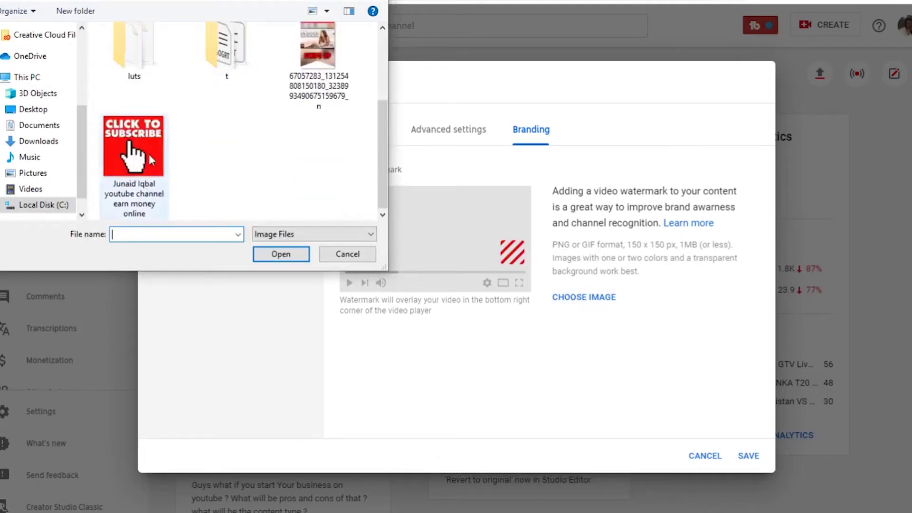
mouse_move(144, 164)
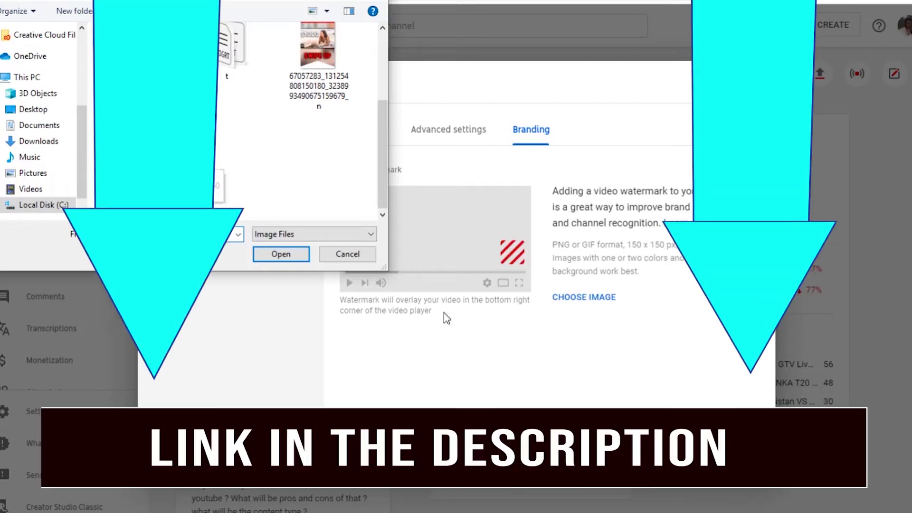
click(151, 192)
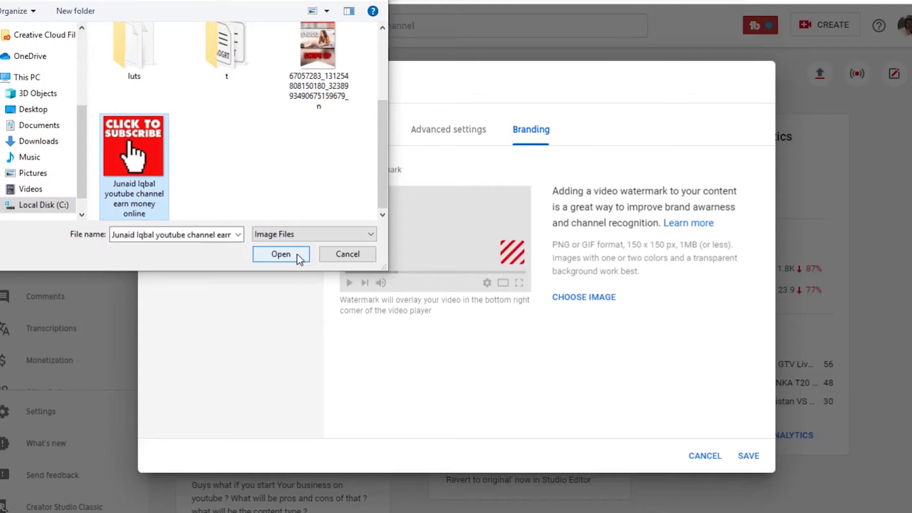
click(297, 254)
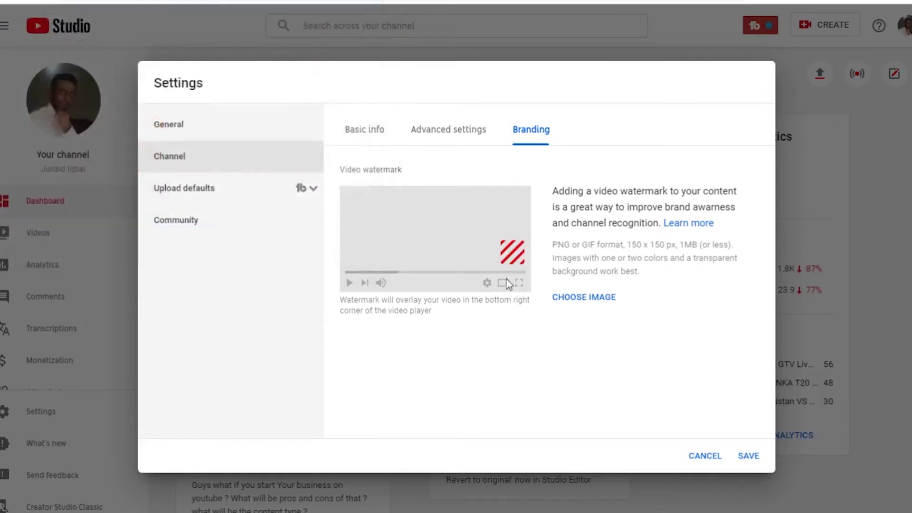
- Show the watermark for the entire video and bring up the Upload defaults basic info
click(559, 256)
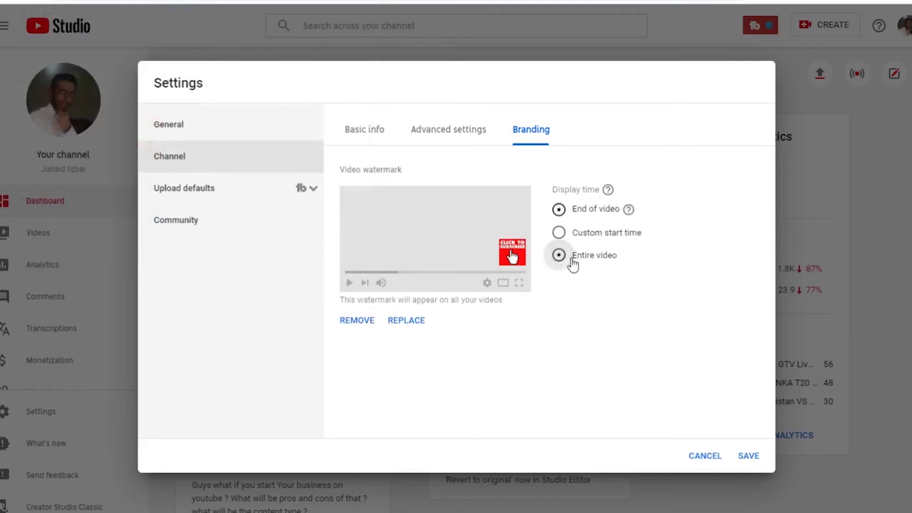
click(202, 201)
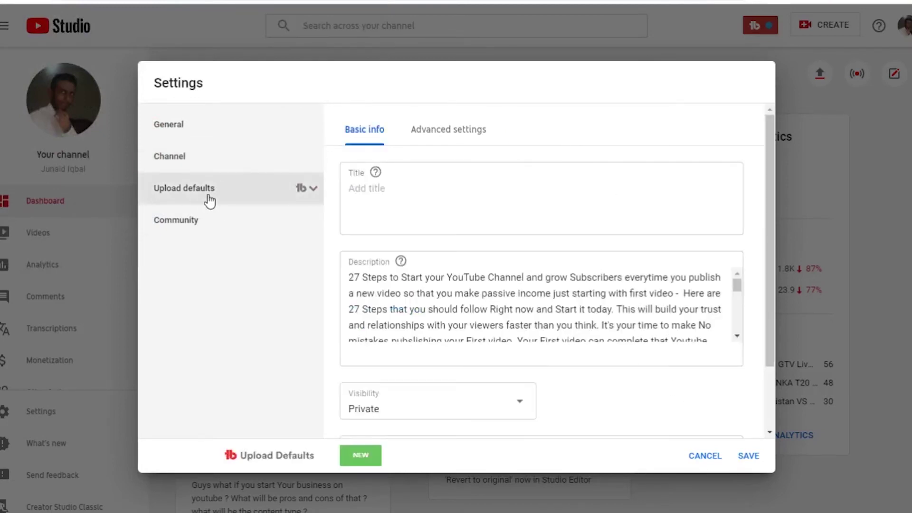
scroll(425, 259, down, 2)
scroll(423, 251, up, 2)
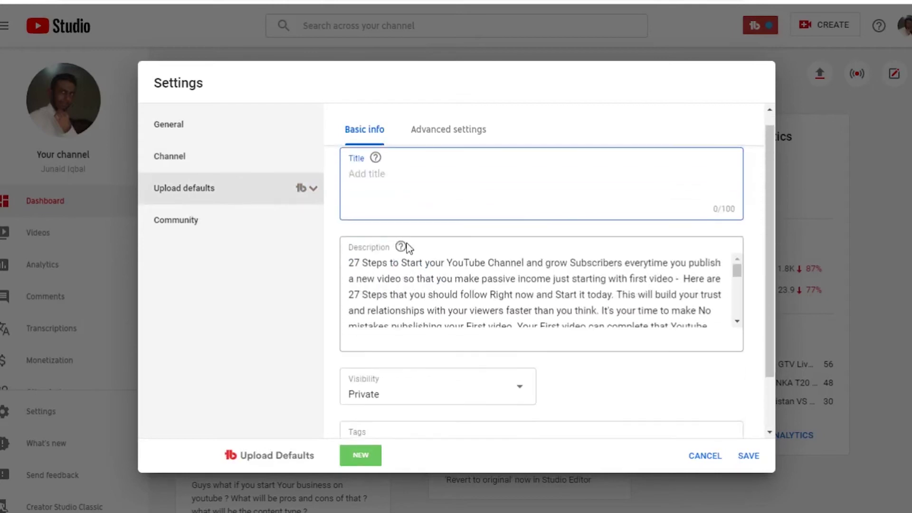
scroll(401, 259, down, 2)
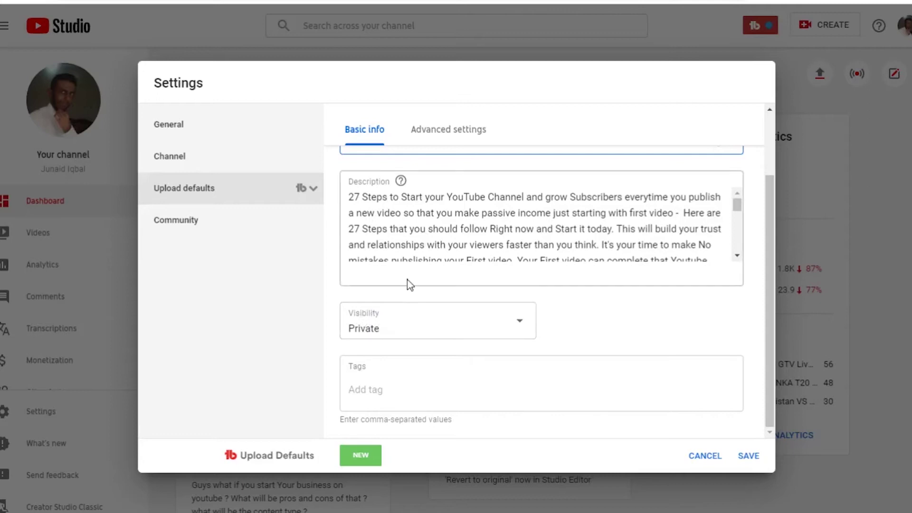
scroll(484, 330, up, 2)
scroll(665, 285, down, 2)
scroll(444, 274, down, 2)
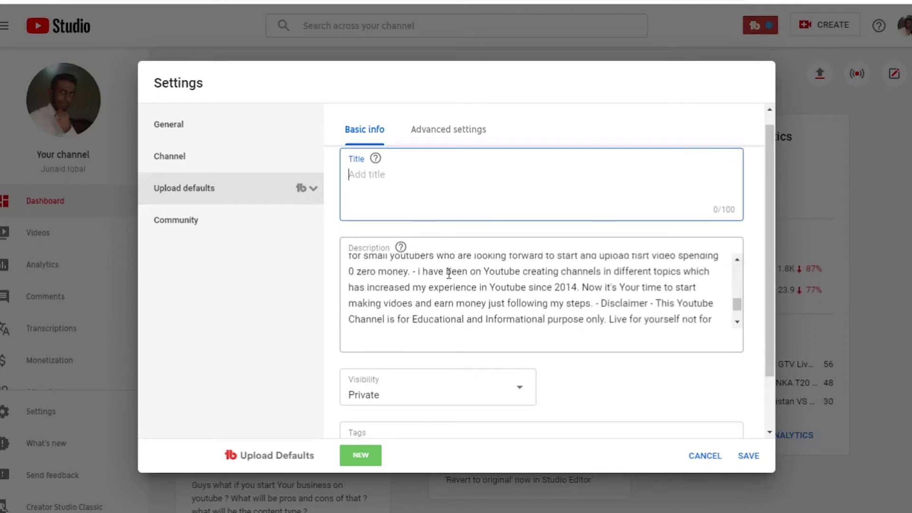
scroll(610, 285, down, 1)
- Review the default upload description, including its Disclaimer text
double_click(599, 271)
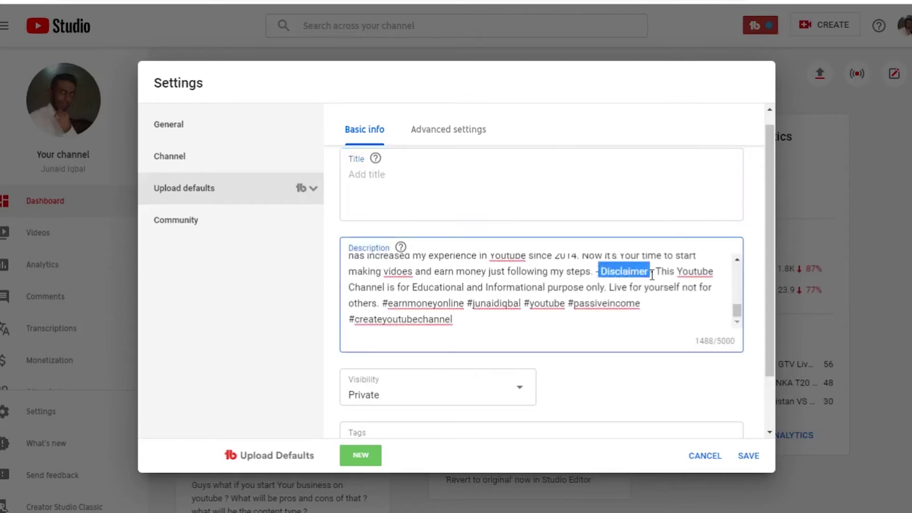
scroll(606, 285, up, 3)
scroll(560, 285, up, 2)
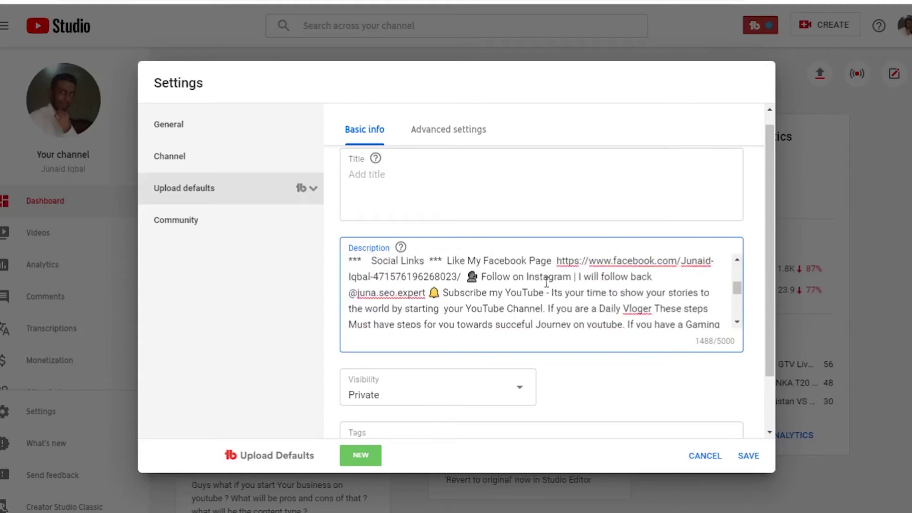
scroll(463, 281, up, 2)
scroll(466, 280, down, 6)
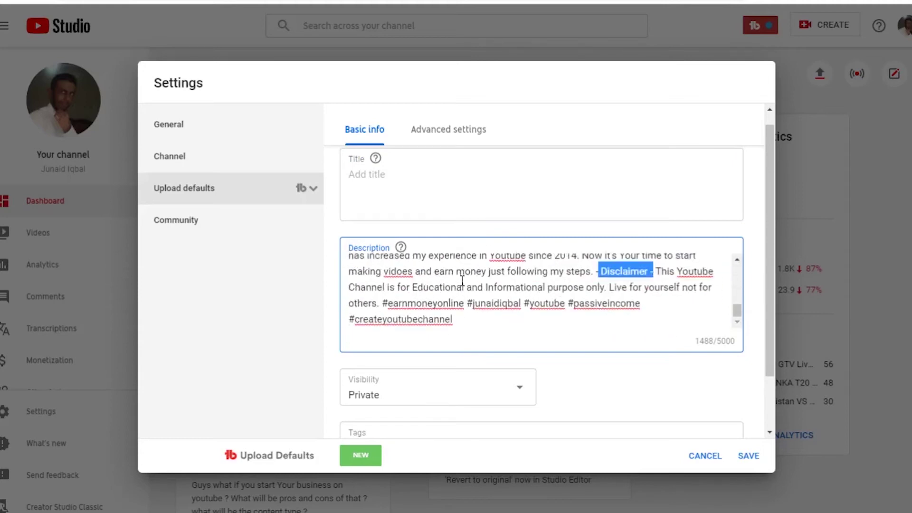
scroll(665, 275, down, 1)
click(665, 275)
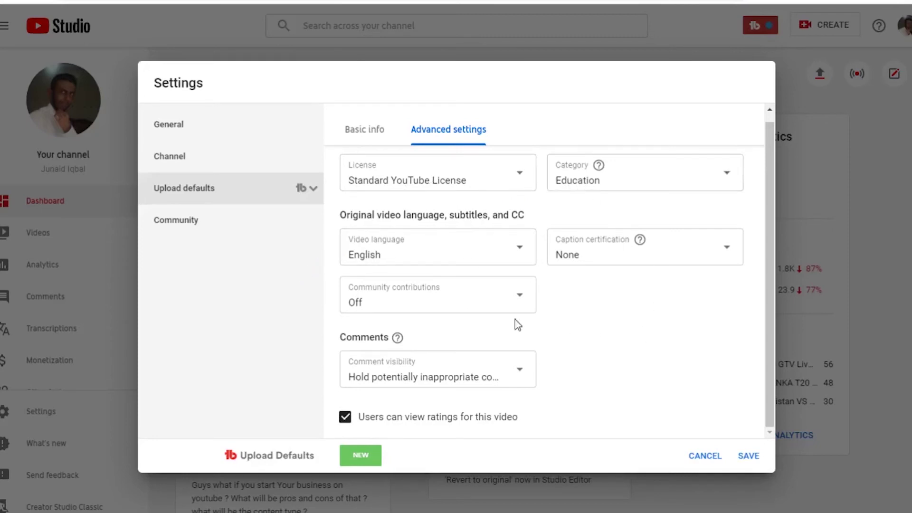
- Keep holding potentially inappropriate comments for review, then go to Community settings
click(385, 378)
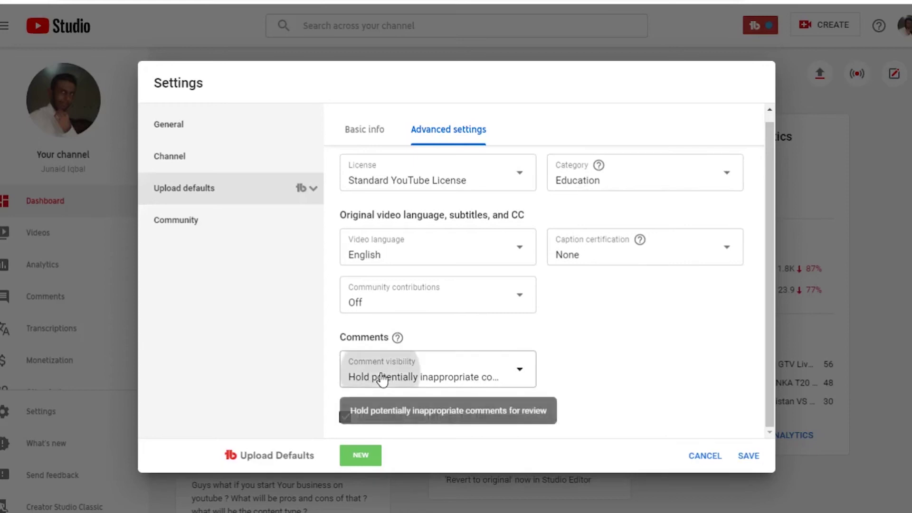
click(388, 385)
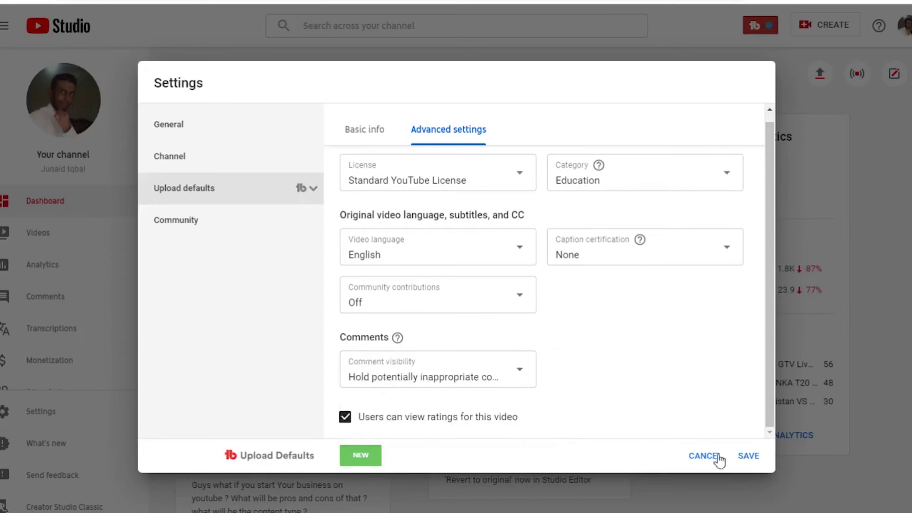
click(216, 231)
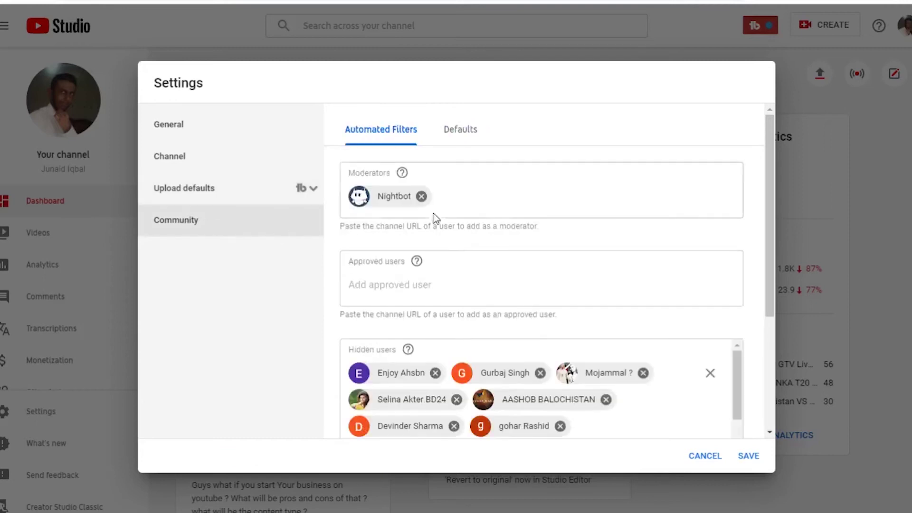
mouse_move(407, 176)
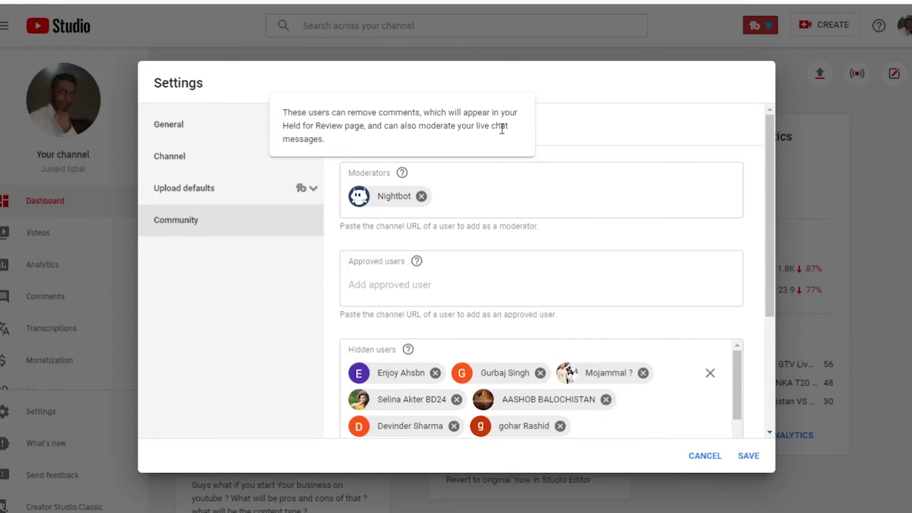
drag(340, 226, 424, 223)
click(372, 240)
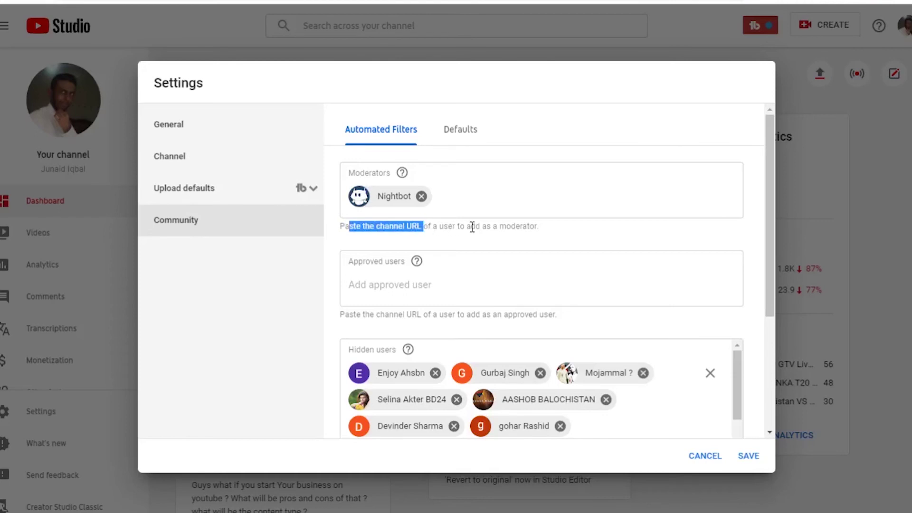
mouse_move(417, 263)
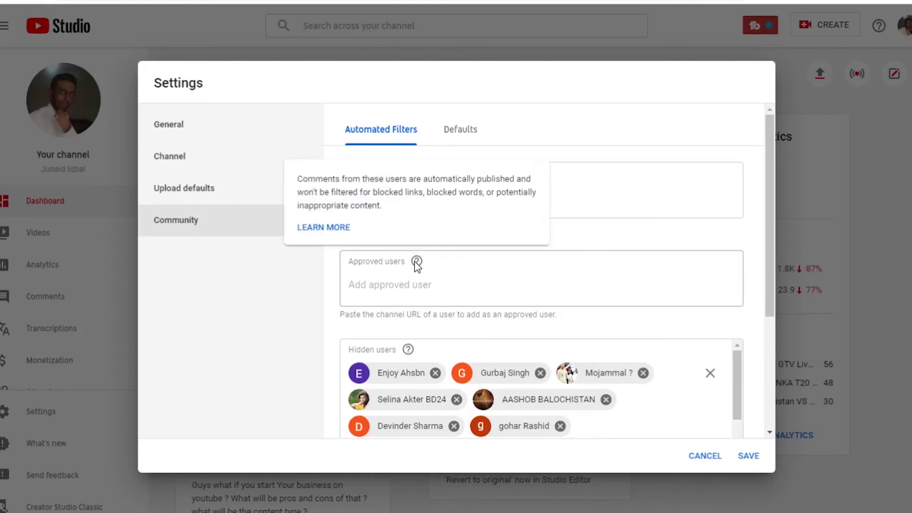
click(417, 264)
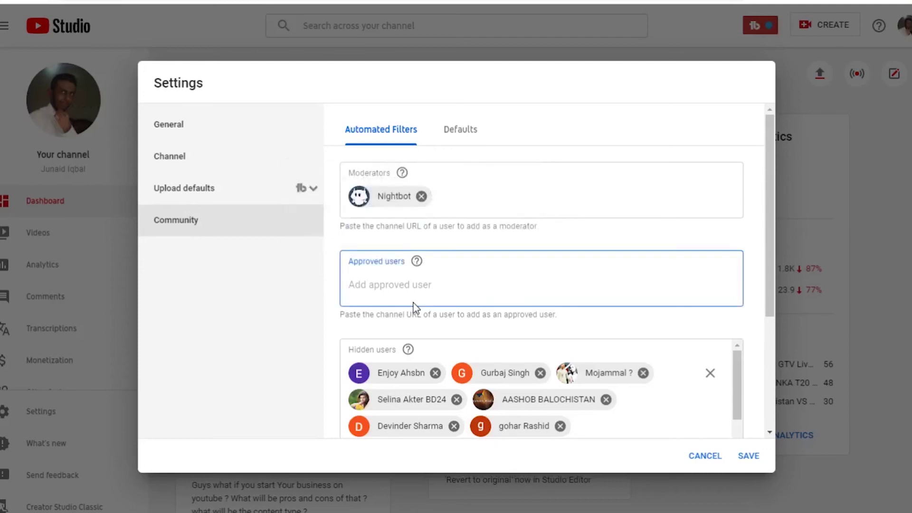
scroll(413, 305, down, 3)
scroll(413, 305, down, 1)
- Add 'shit' and 'dick' as blocked words and confirm Block links is ticked
click(389, 374)
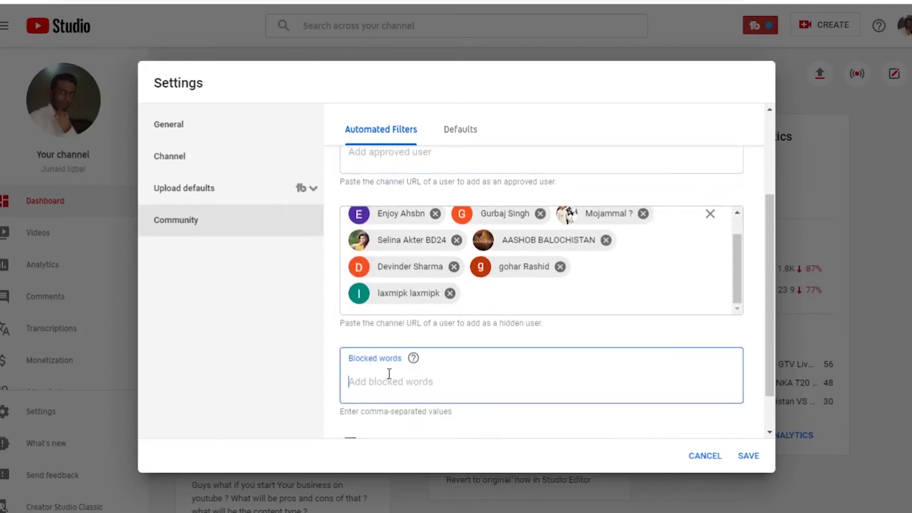
mouse_move(413, 359)
text(shit)
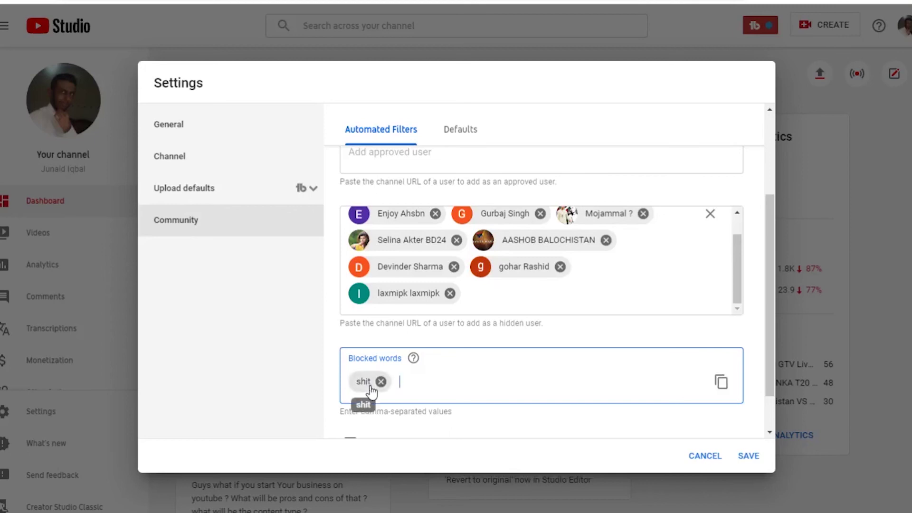
text(dick,)
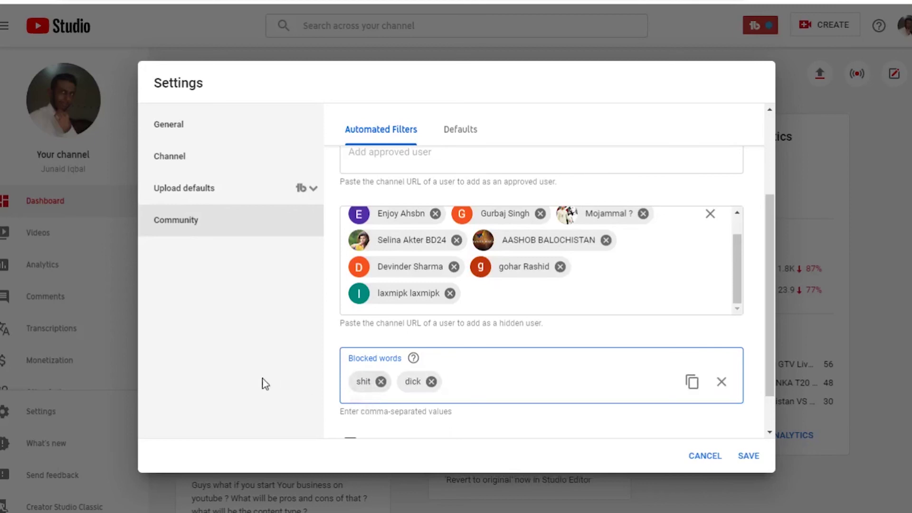
scroll(767, 379, down, 1)
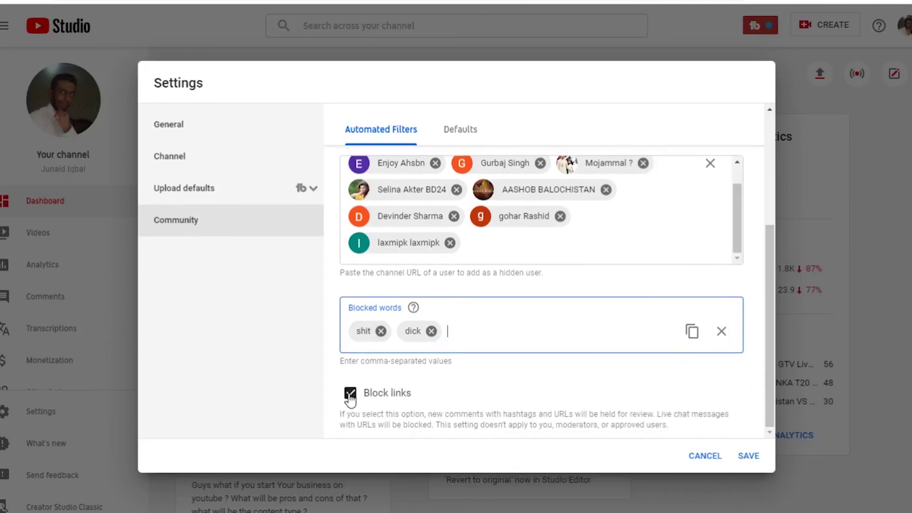
click(448, 129)
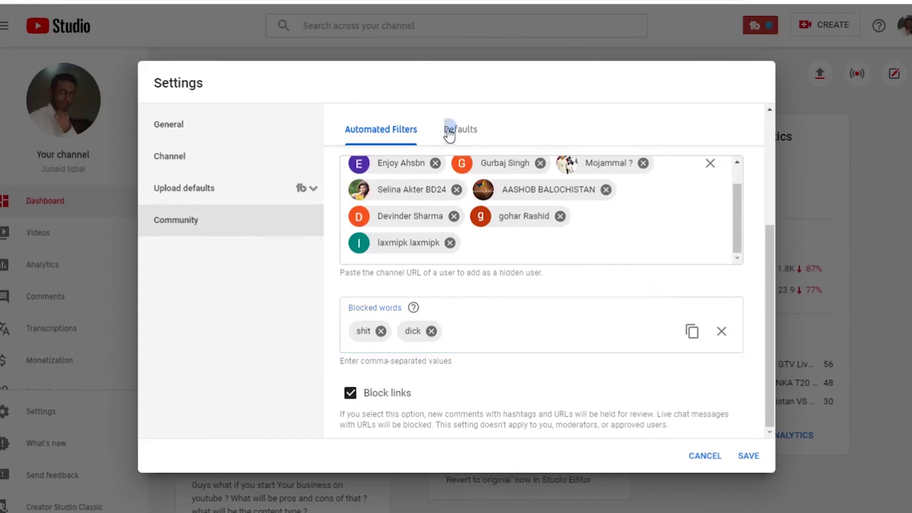